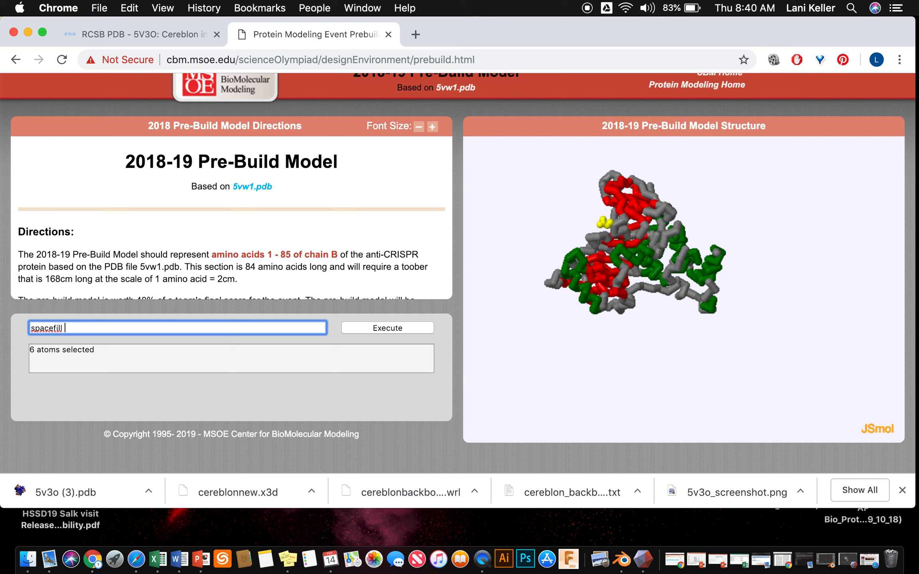
# Display the currently selected atoms as spacefill 1.25 and color them yellow
pyautogui.write('1.25')
pyautogui.press('Return')
pyautogui.write('col')
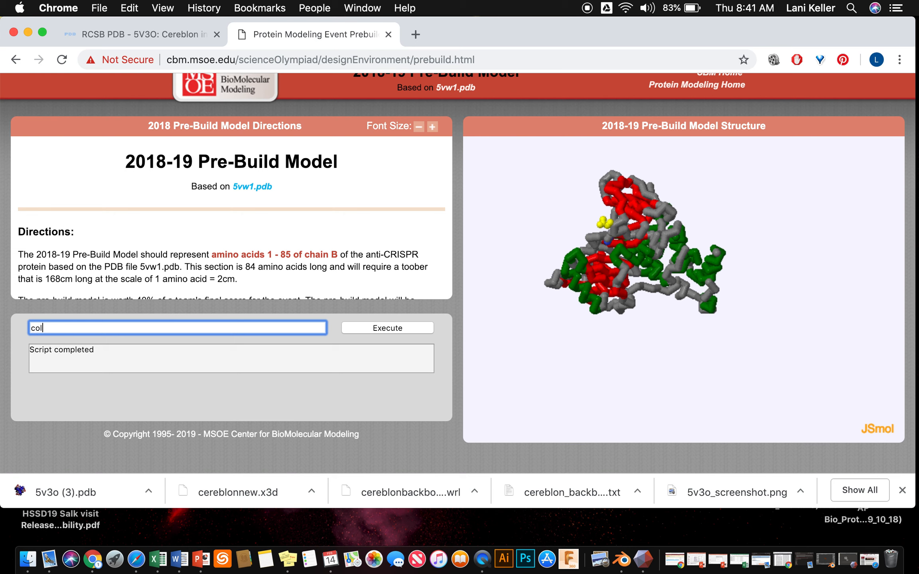
pyautogui.write('or yellow')
pyautogui.press('Return')
# Select the pro352 sidechain, display it as spacefill 1.25 and color it yellow
pyautogui.moveTo(603, 292); pyautogui.dragTo(698, 285)
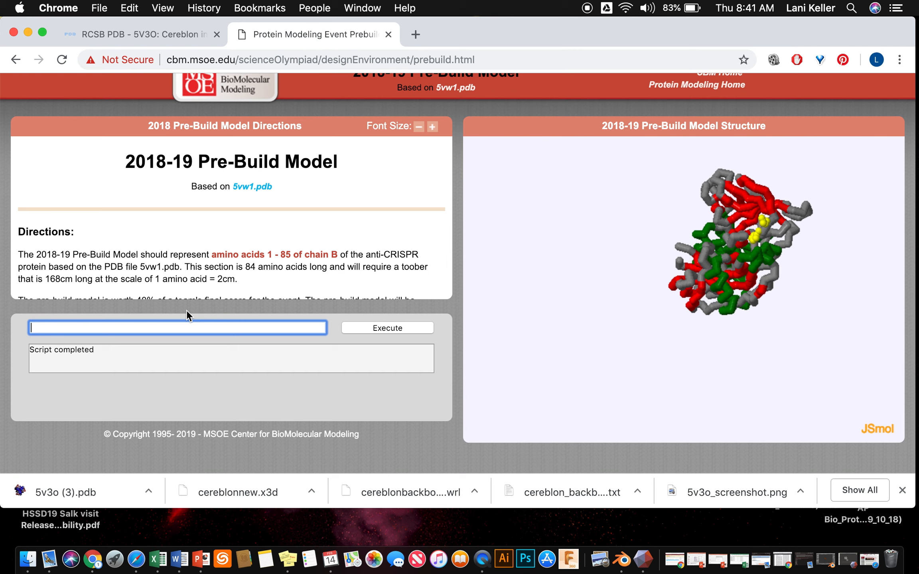
pyautogui.write('select pro352 and sidechain')
pyautogui.press('Return')
pyautogui.write('spacefill 1.25')
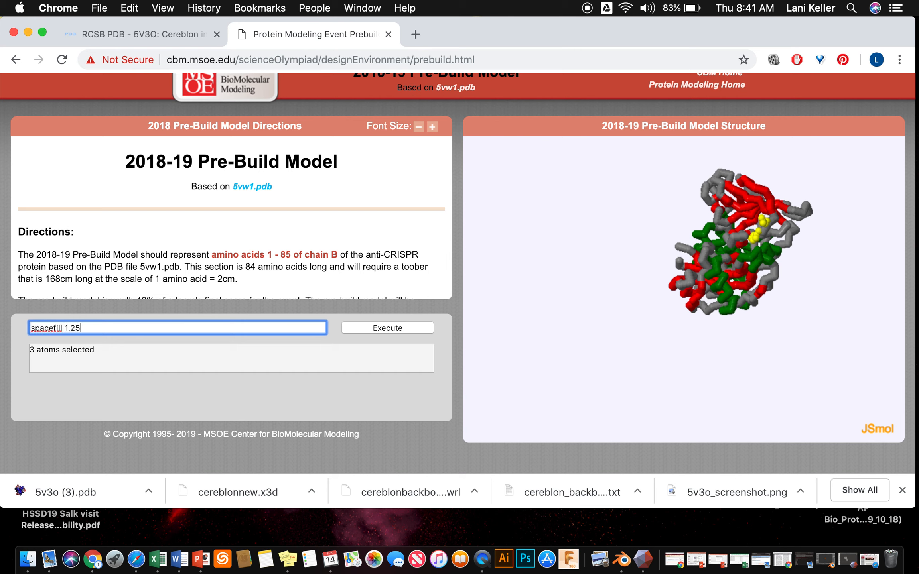
pyautogui.press('Return')
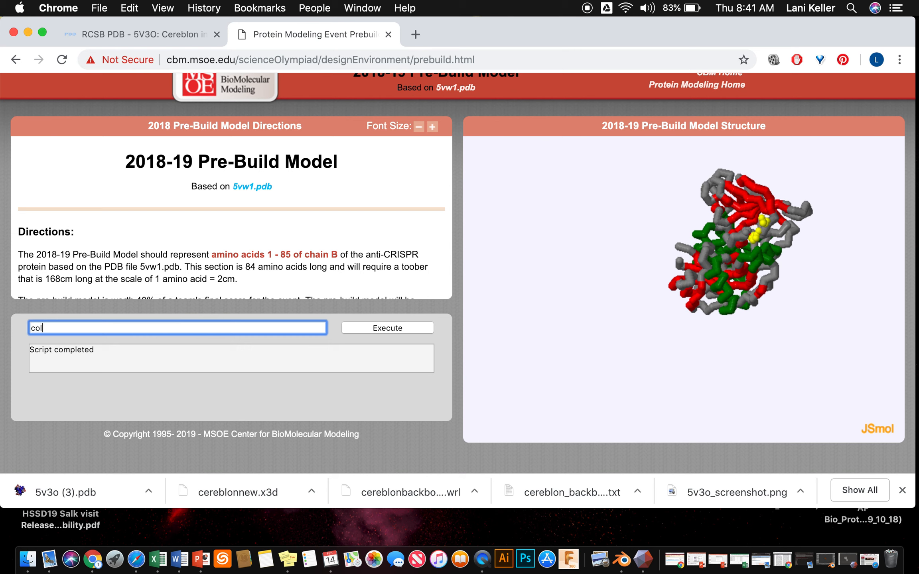
pyautogui.press('Return')
# Select the his353 sidechain, display it as spacefill 1.25 and color it yellow
pyautogui.write('select his353 and side')
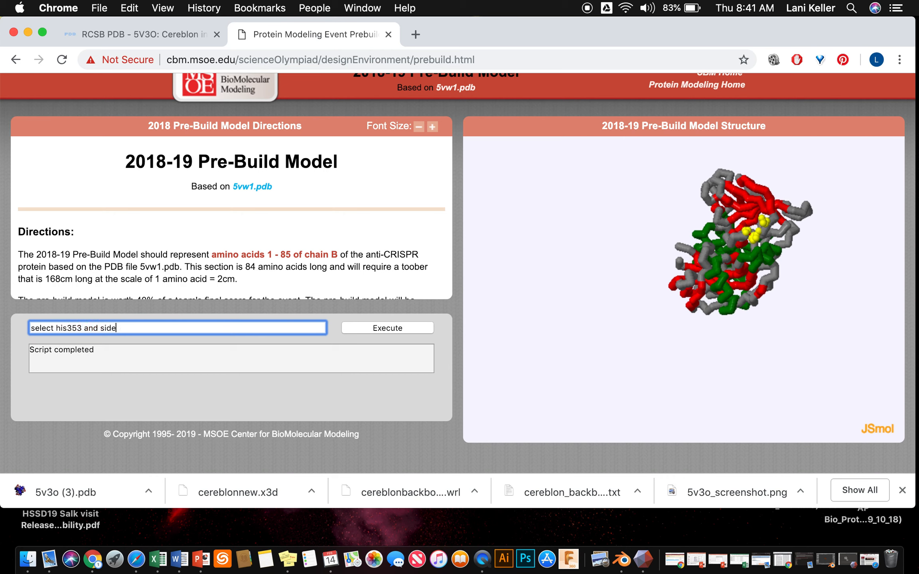
pyautogui.write('chain')
pyautogui.press('Return')
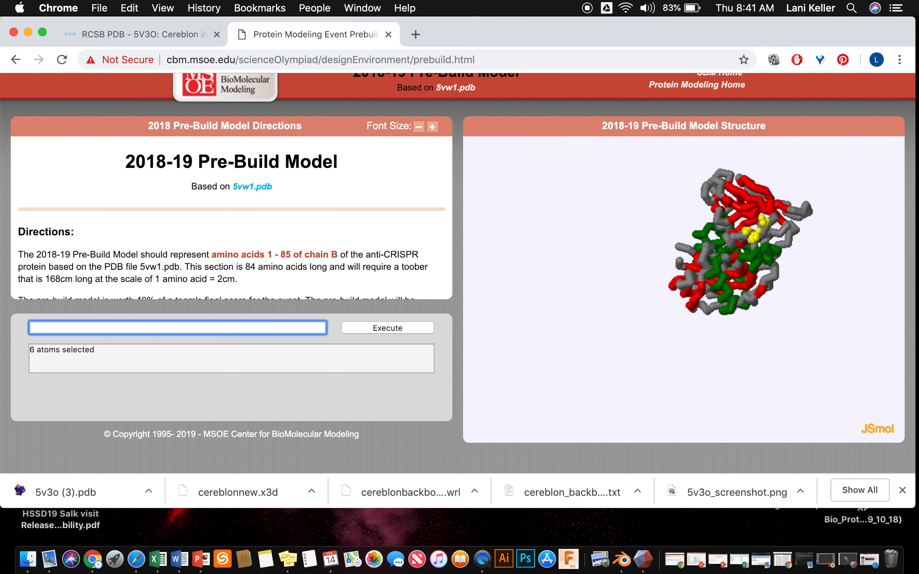
pyautogui.write('spacefill 1.25')
pyautogui.press('Return')
pyautogui.write('color yellow')
pyautogui.press('Return')
# Start exporting the colored protein structure from JSmol as an X3D 3D model
pyautogui.moveTo(695, 294); pyautogui.dragTo(748, 345)
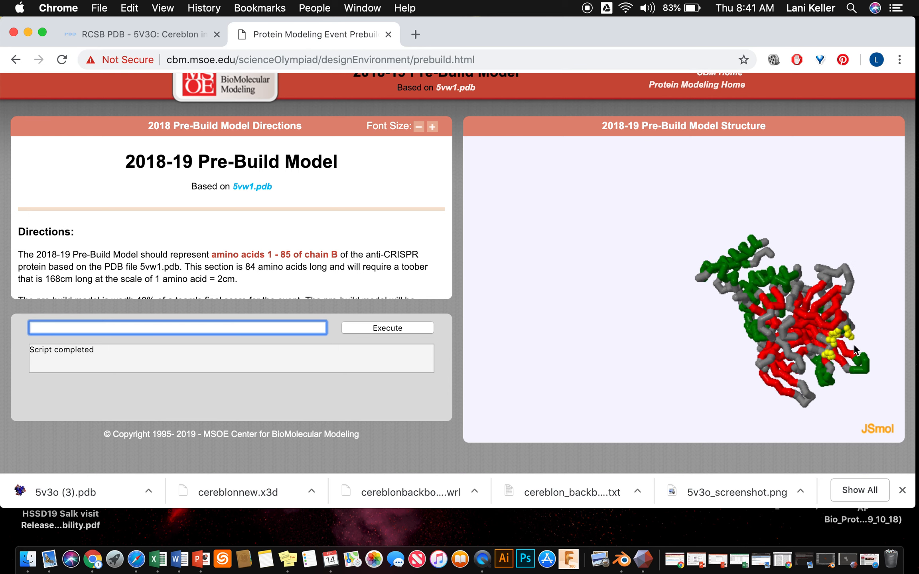
pyautogui.moveTo(838, 381); pyautogui.dragTo(596, 325)
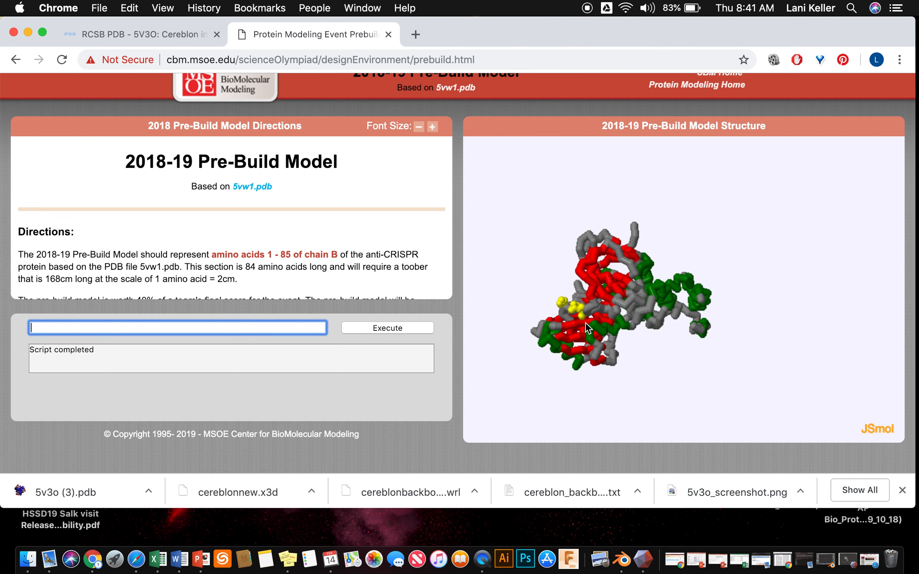
pyautogui.moveTo(586, 329)
pyautogui.moveTo(561, 333); pyautogui.dragTo(641, 349)
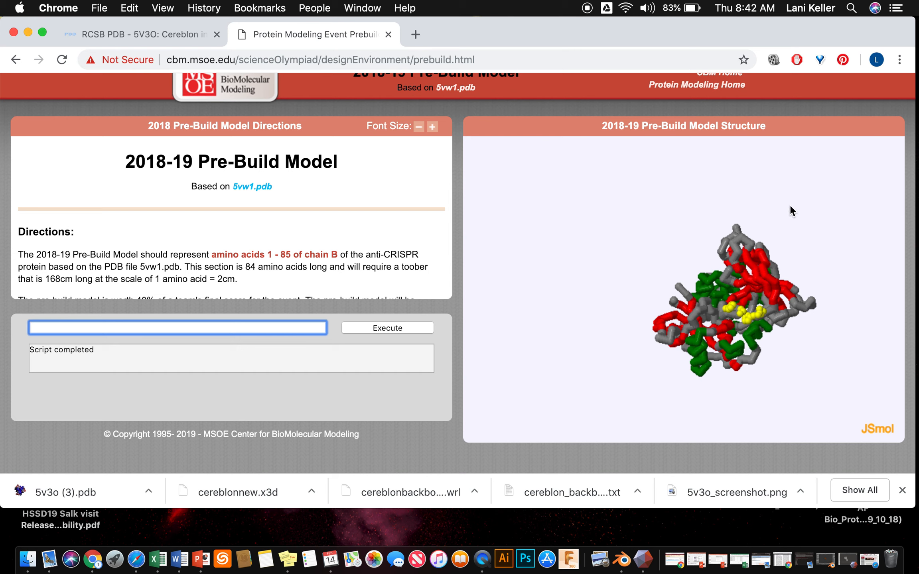
pyautogui.moveTo(791, 211); pyautogui.dragTo(657, 367)
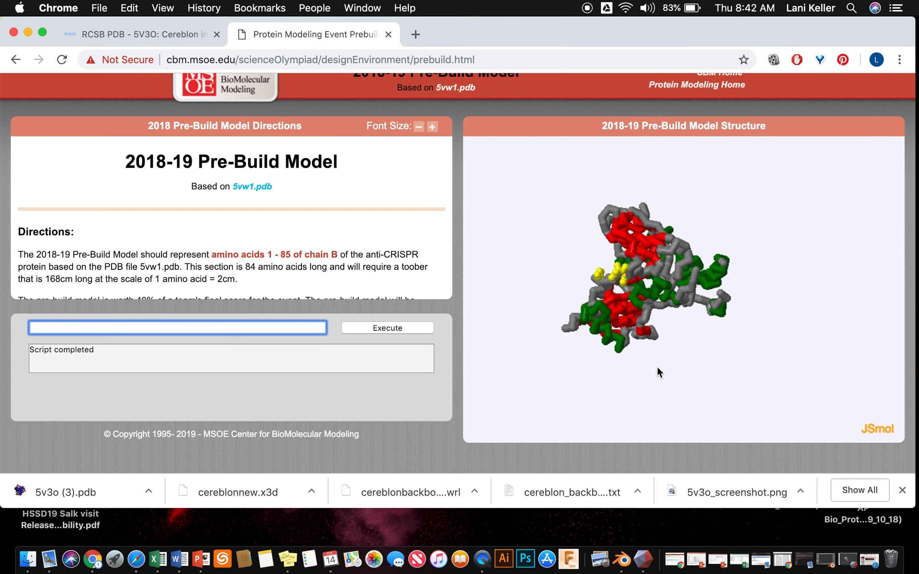
pyautogui.rightClick(749, 204)
pyautogui.moveTo(784, 217)
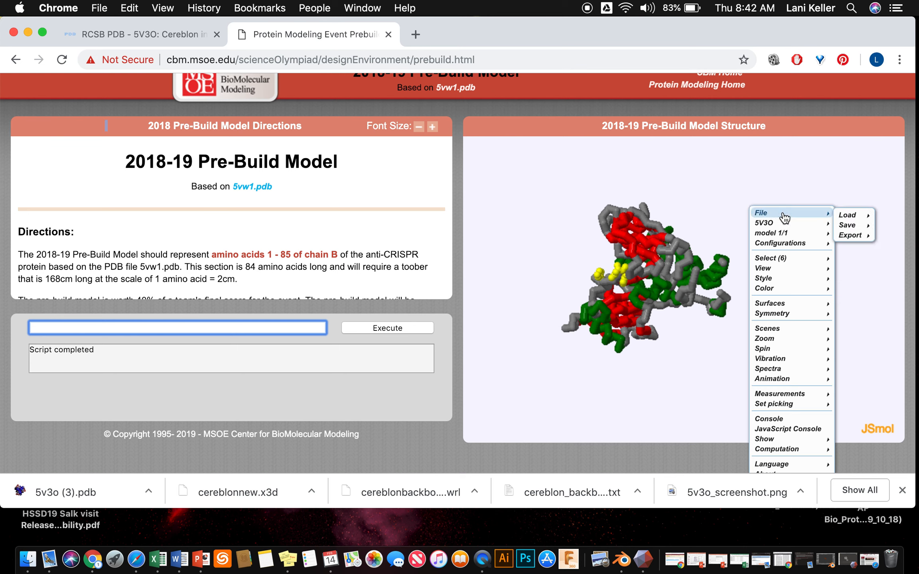
pyautogui.moveTo(856, 238)
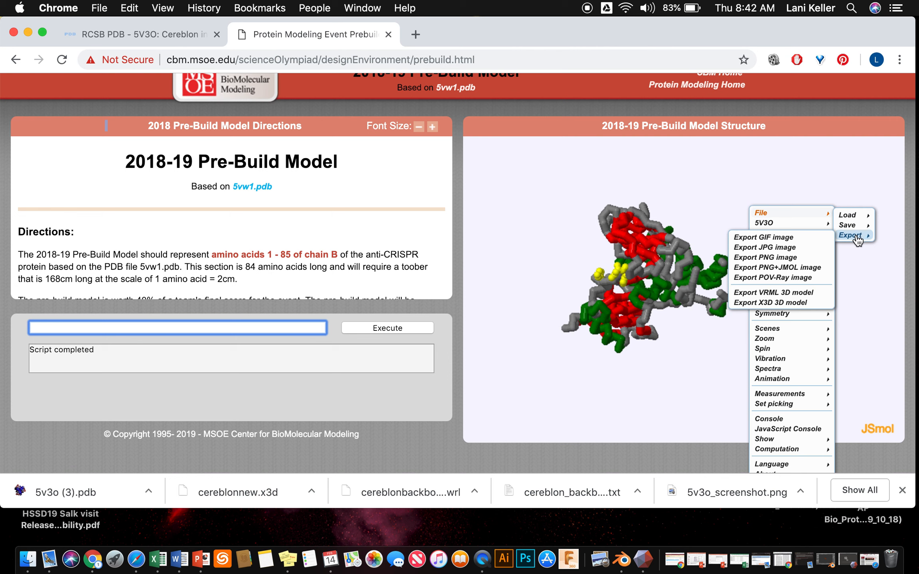
pyautogui.click(795, 305)
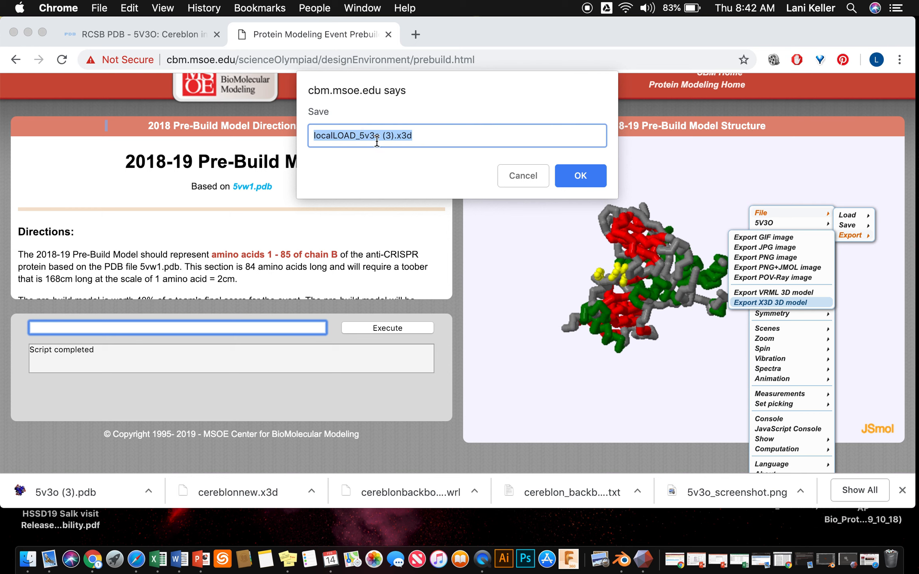
# Name the export cereblonTEST.x3d and save it
pyautogui.click(392, 136)
pyautogui.moveTo(395, 136); pyautogui.dragTo(299, 131)
pyautogui.write('cre')
pyautogui.press('BackSpace')
pyautogui.press('BackSpace')
pyautogui.write('erb')
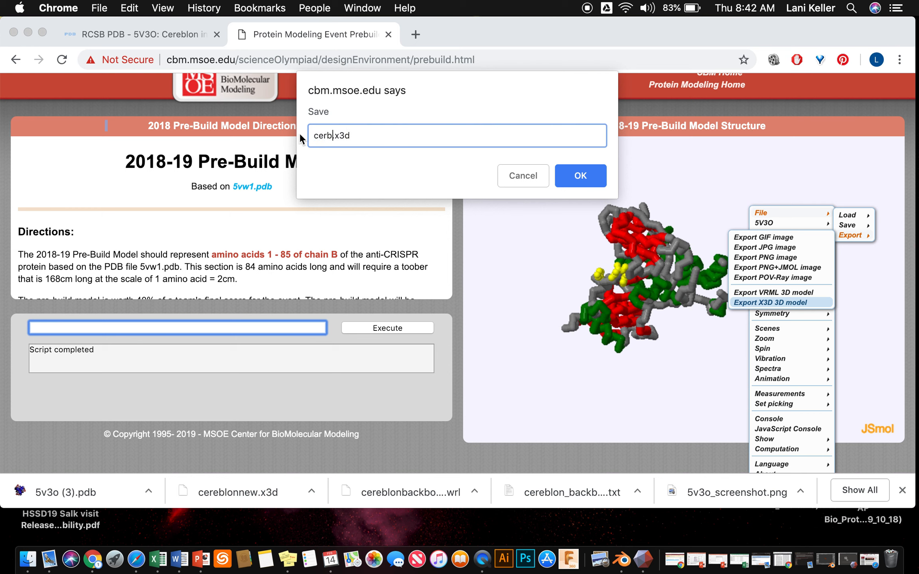
pyautogui.press('BackSpace')
pyautogui.write('eblon')
pyautogui.write('TEST')
pyautogui.click(575, 175)
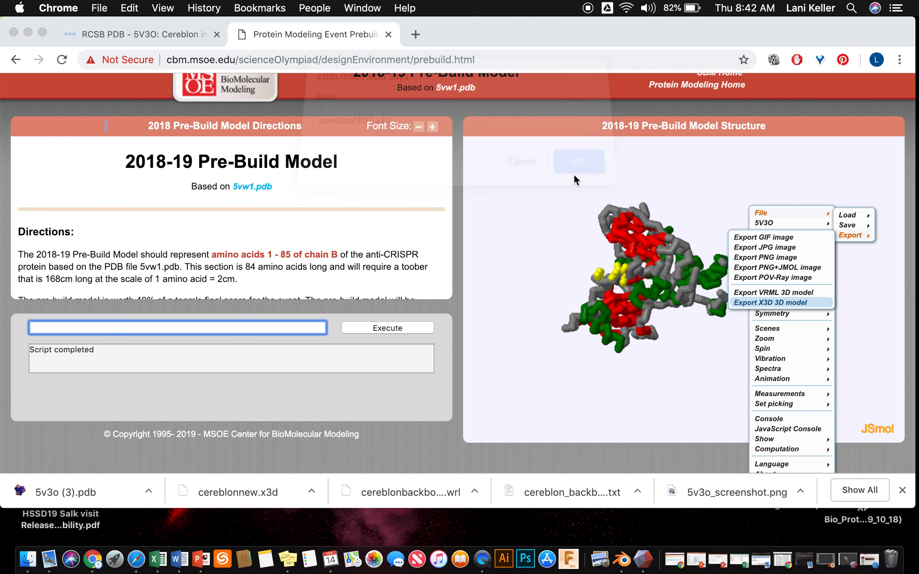
pyautogui.click(575, 176)
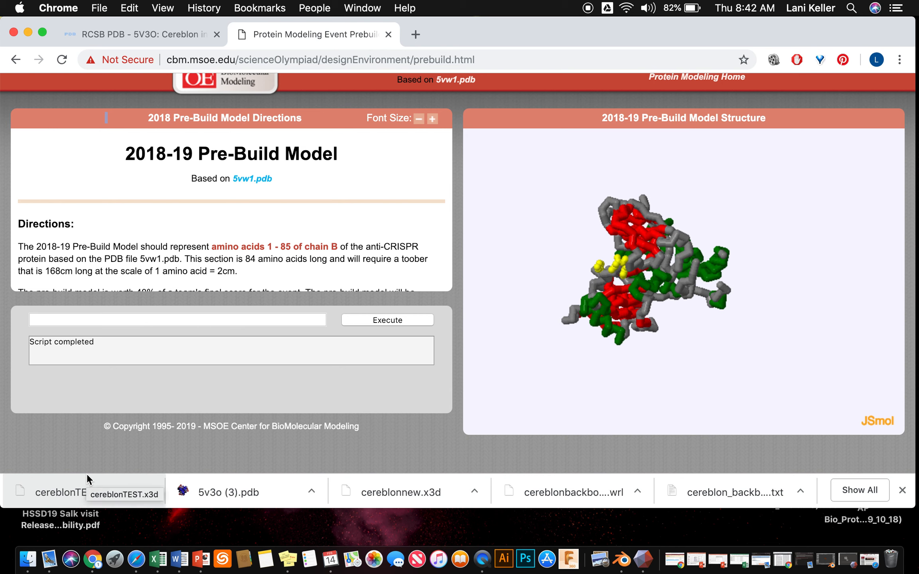
# Move the browser window aside, switch to Blender and quit its open session, discarding the unsaved changes
pyautogui.moveTo(78, 28); pyautogui.dragTo(474, 31)
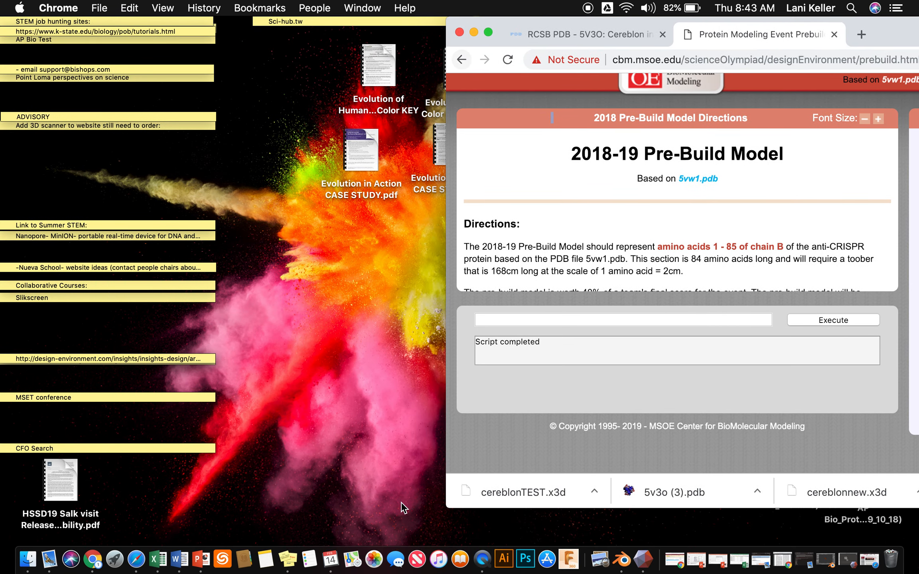
pyautogui.moveTo(528, 483); pyautogui.dragTo(622, 563)
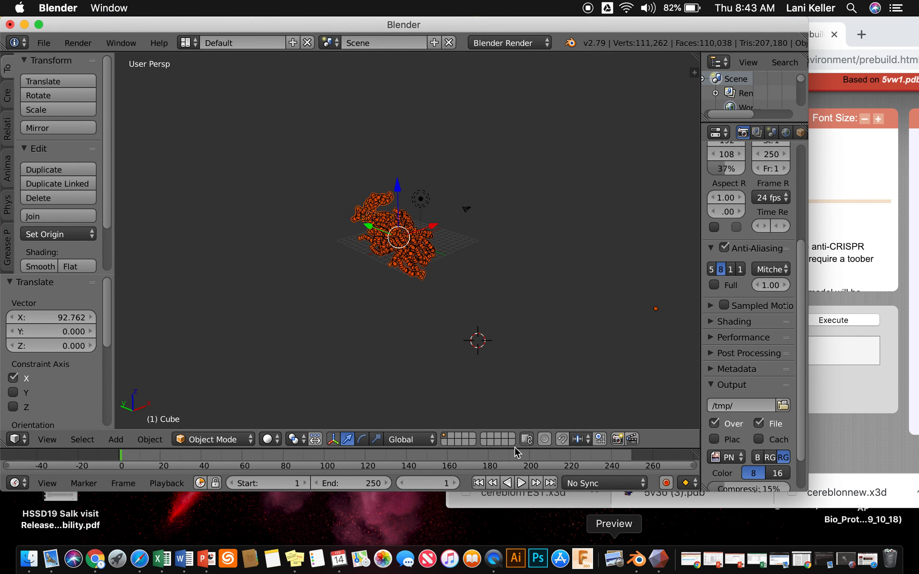
pyautogui.press('super+q')
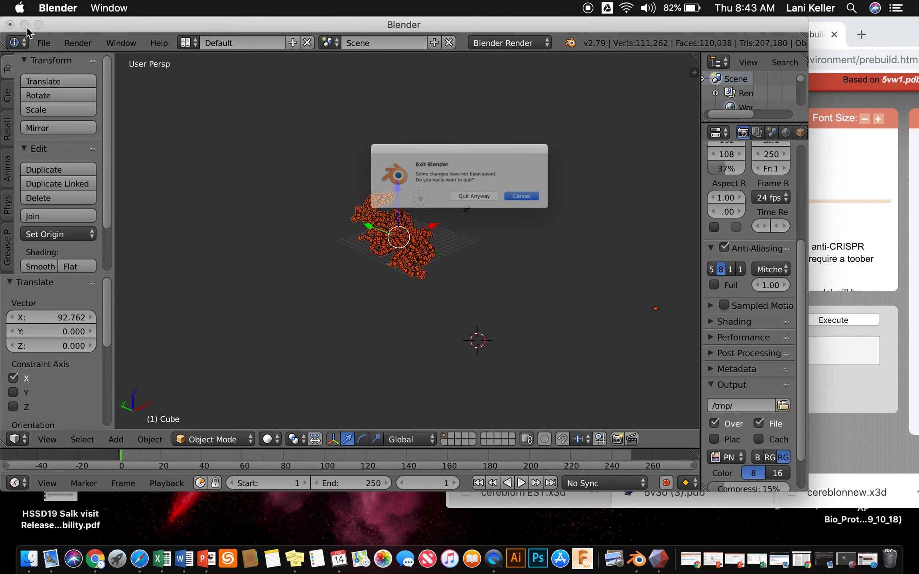
pyautogui.click(512, 212)
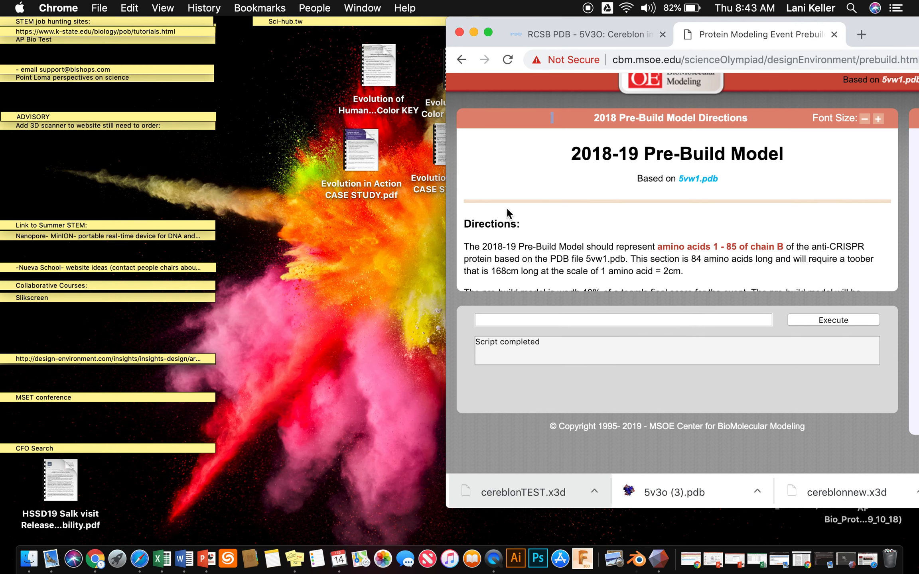
# Search the Mac for "blender" in Finder and launch the blender application
pyautogui.press('super+f')
pyautogui.write('b')
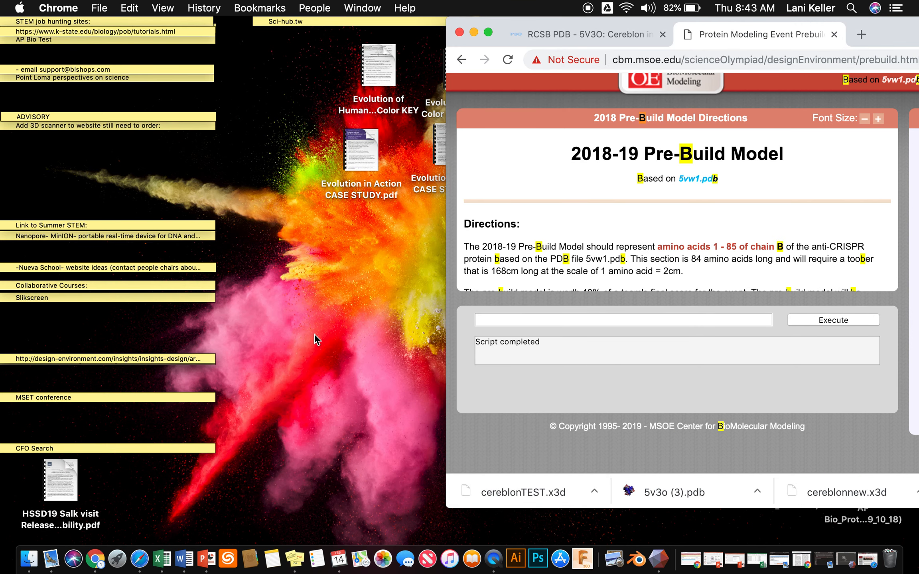
pyautogui.click(351, 344)
pyautogui.press('super+f')
pyautogui.write('blender')
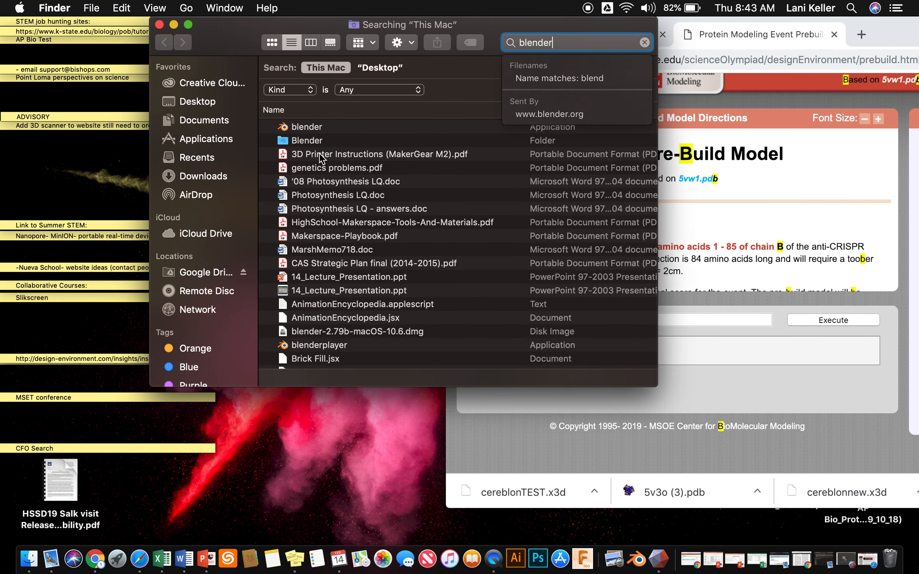
pyautogui.doubleClick(303, 126)
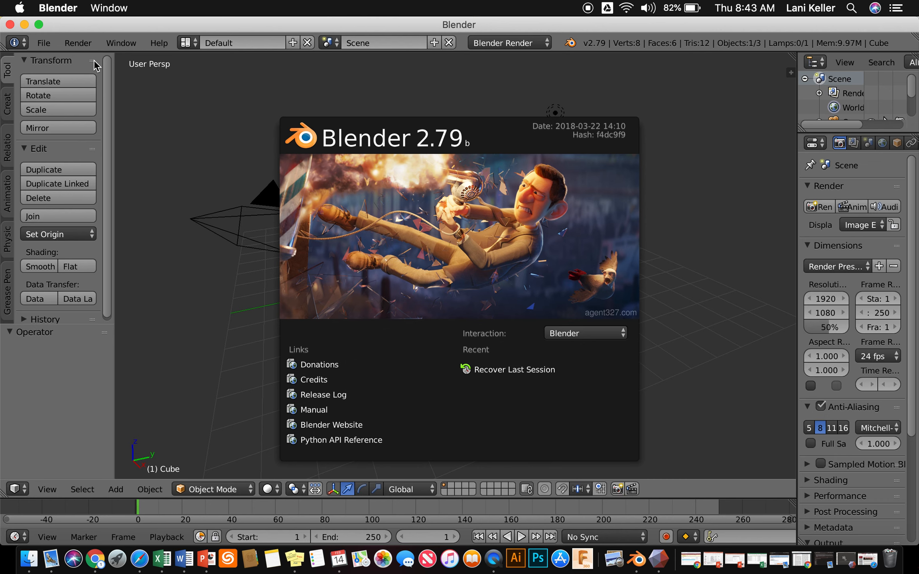
# Start an X3D Extensible 3D import in Blender and browse to the Downloads folder
pyautogui.click(44, 45)
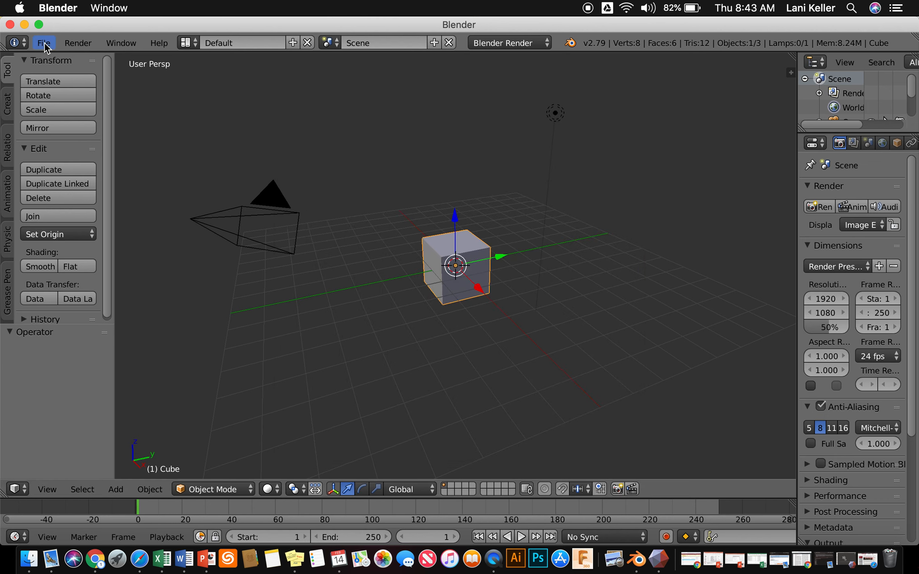
pyautogui.click(45, 46)
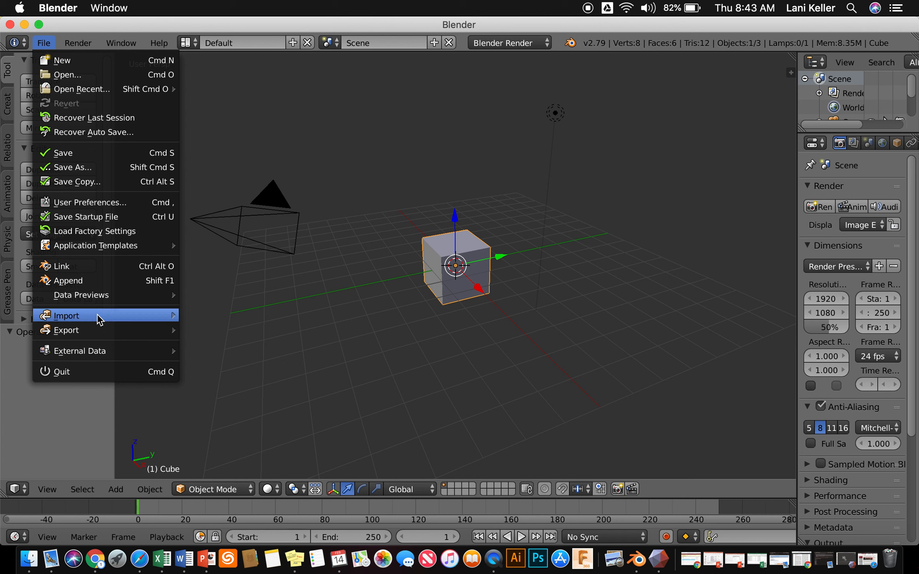
pyautogui.moveTo(98, 317)
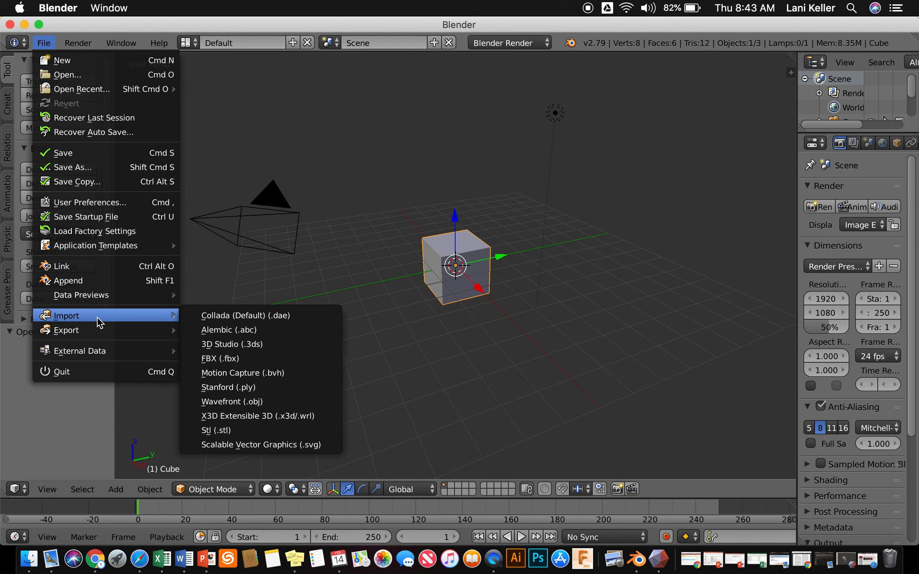
pyautogui.click(294, 420)
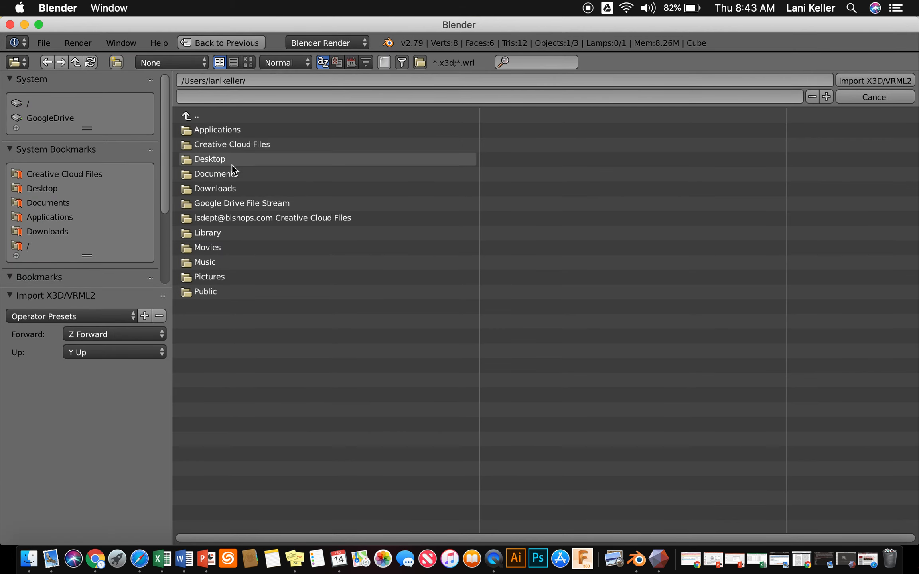
pyautogui.click(218, 189)
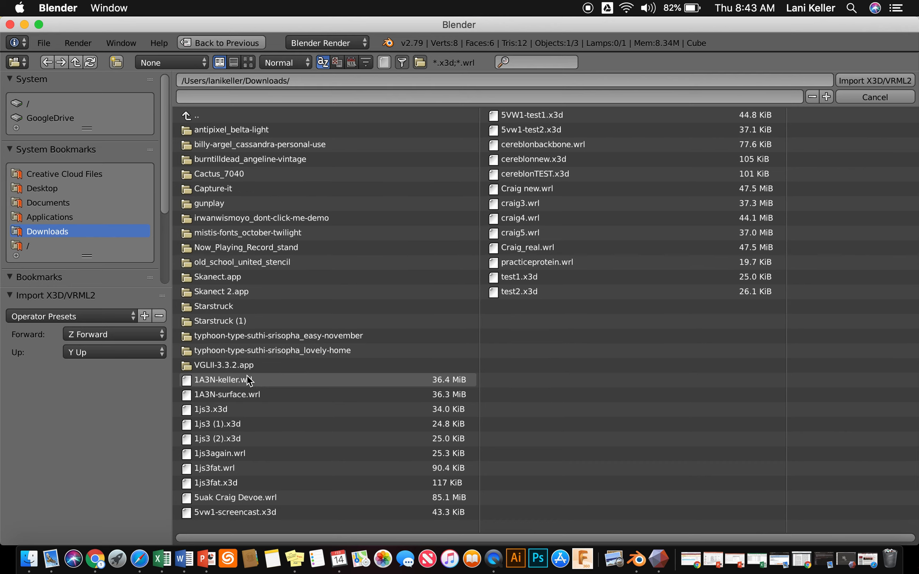
# Filter the files by "cereb" and import cereblonTEST.x3d into the scene
pyautogui.click(518, 63)
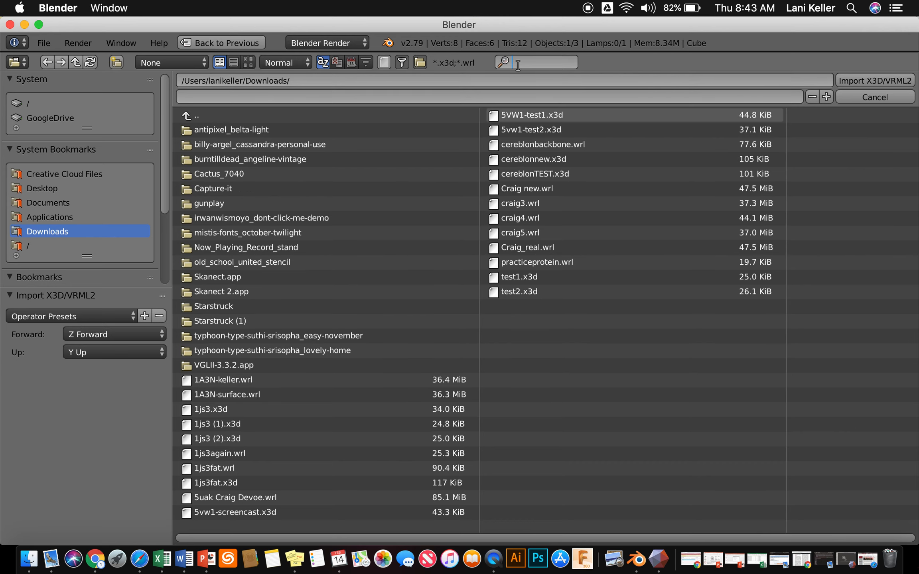
pyautogui.write('cereb')
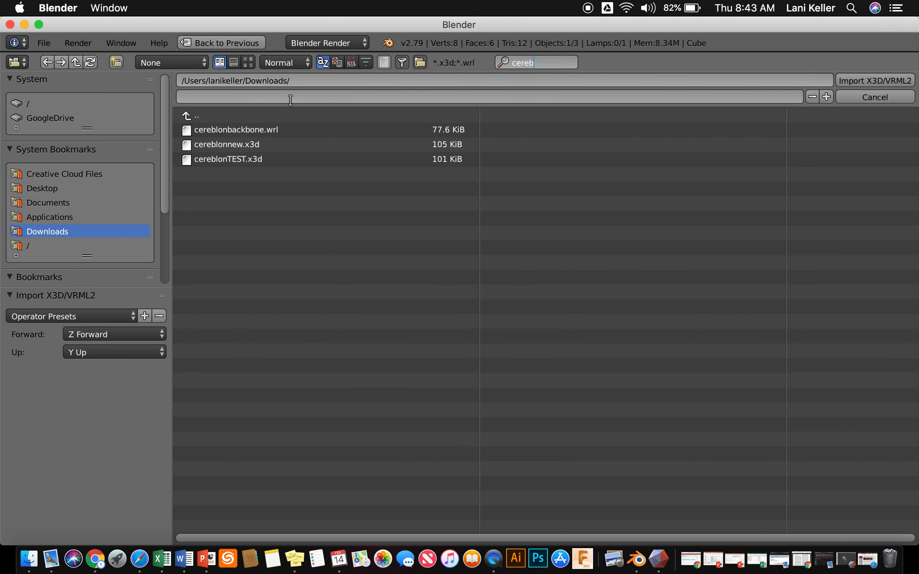
pyautogui.click(239, 165)
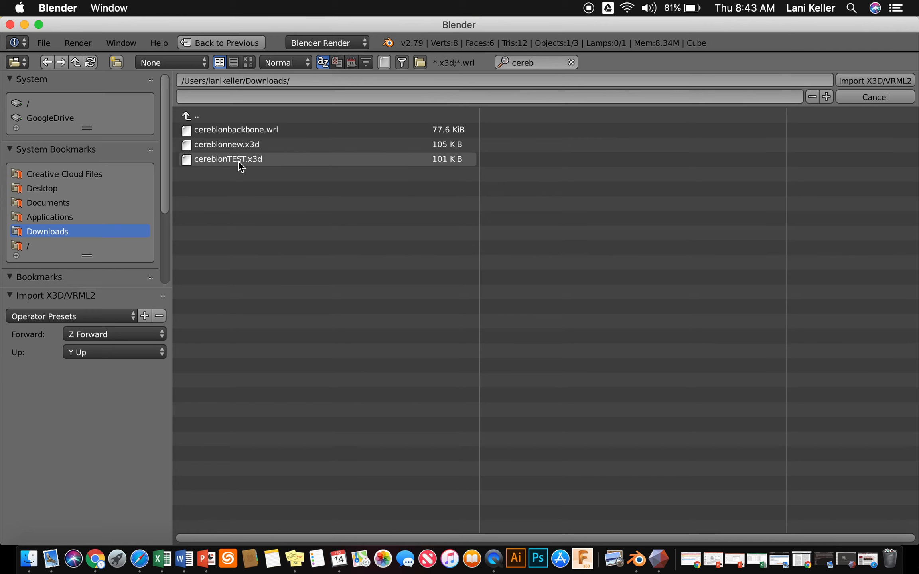
pyautogui.click(239, 165)
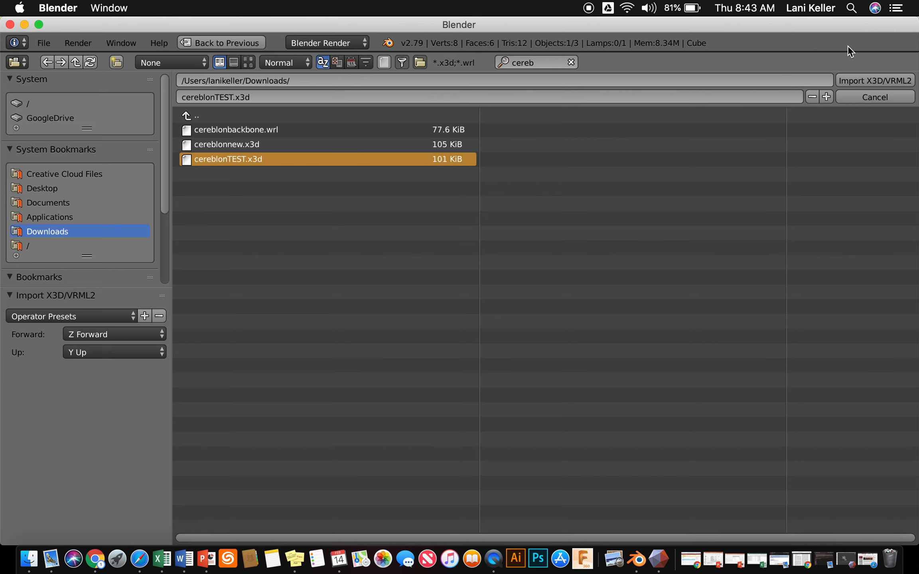
pyautogui.click(854, 82)
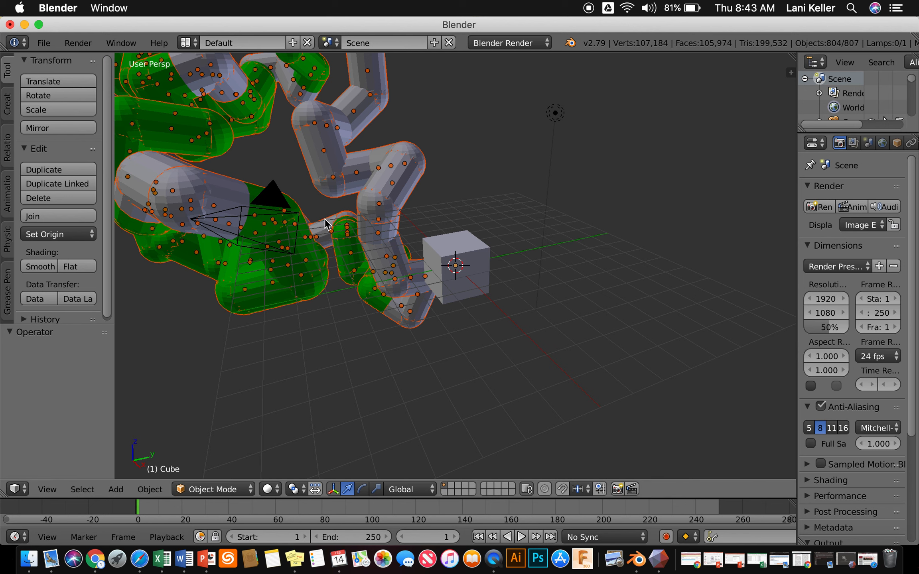
pyautogui.scroll(-5, 326, 224)
pyautogui.scroll(-3, 326, 224)
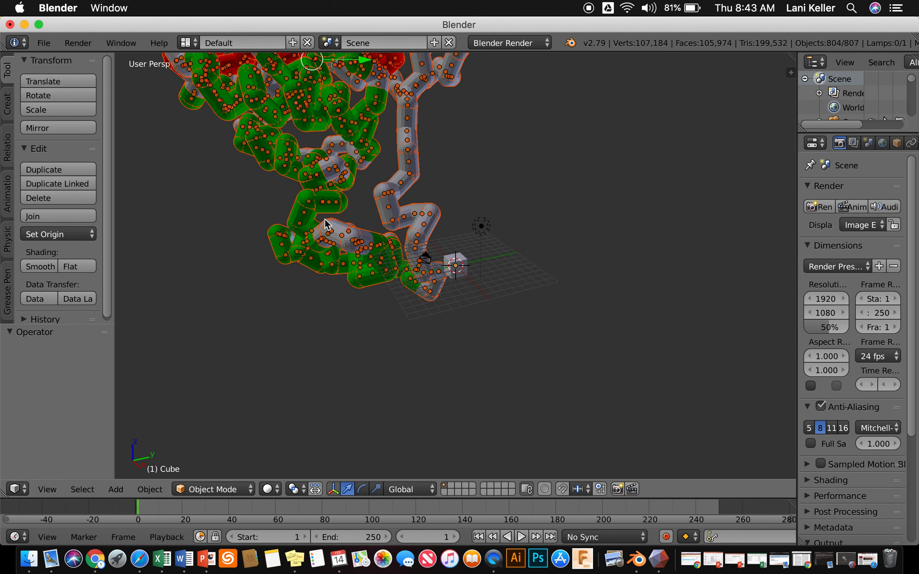
pyautogui.scroll(-6, 326, 225)
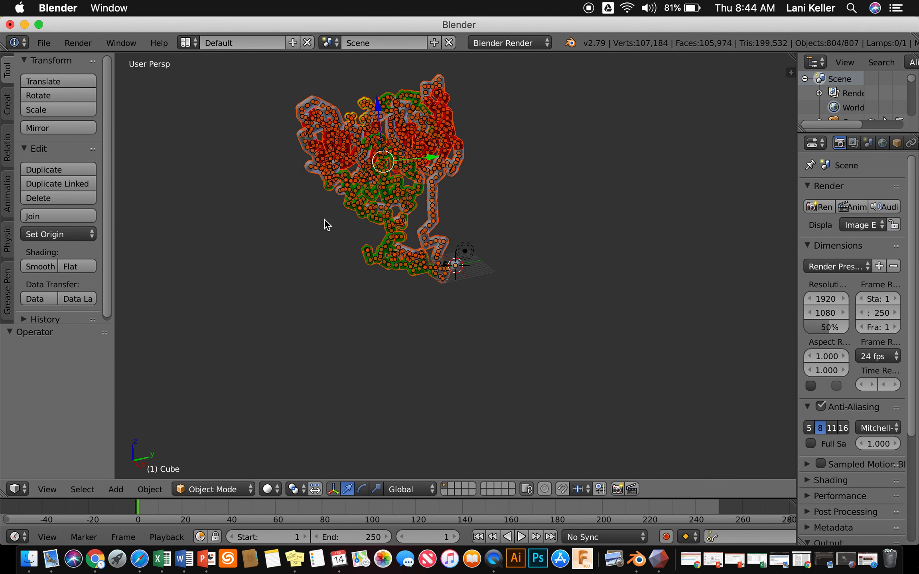
# Start an STL export of the imported cereblon model and set Downloads as the destination folder
pyautogui.hscroll(10, 339, 244)
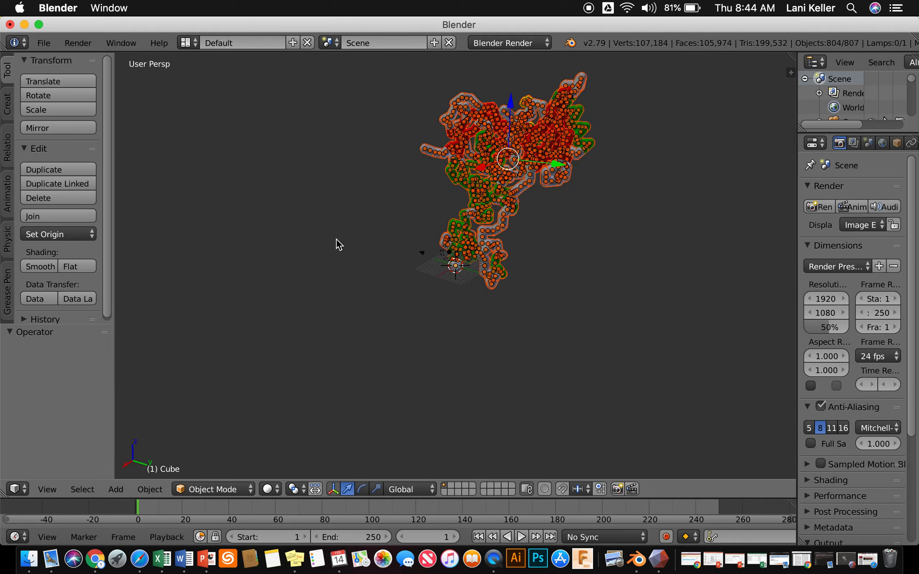
pyautogui.scroll(-10, 338, 244)
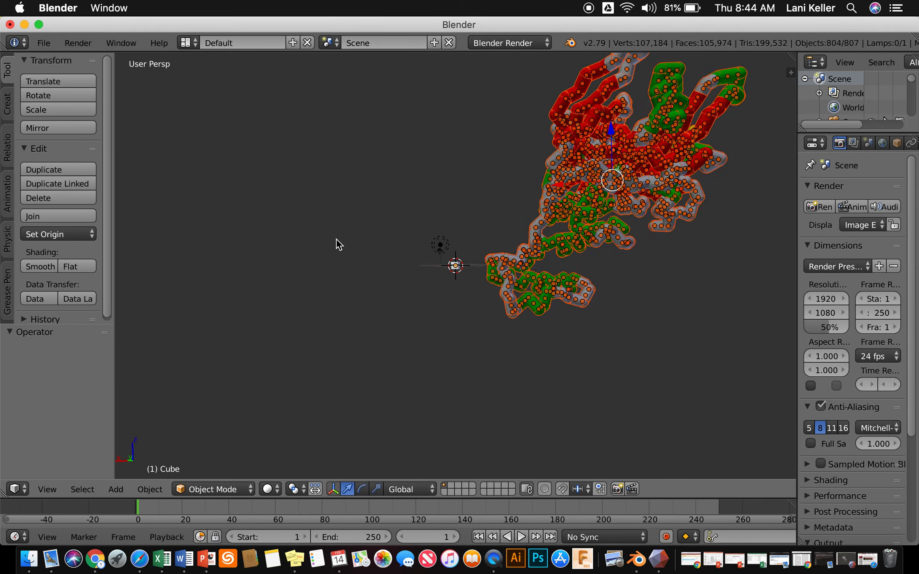
pyautogui.scroll(-5, 338, 244)
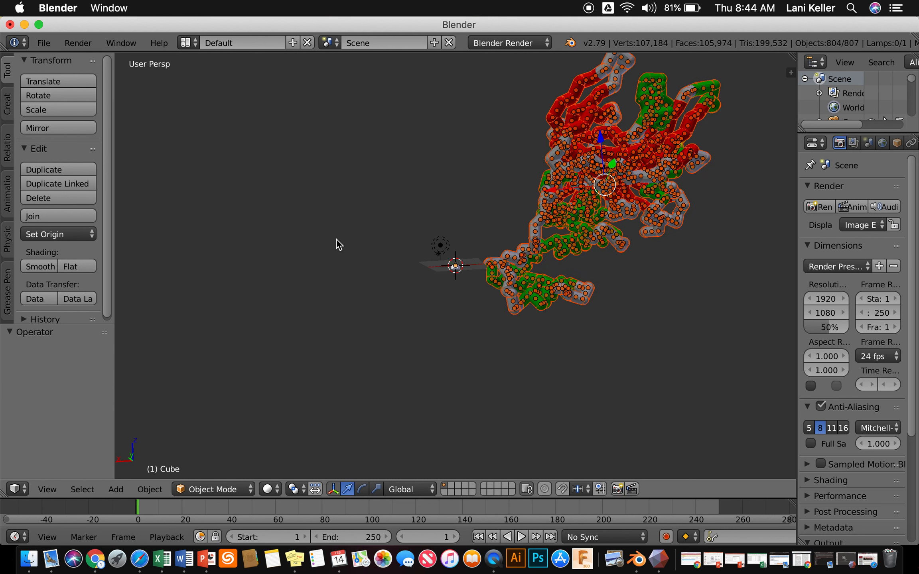
pyautogui.click(44, 42)
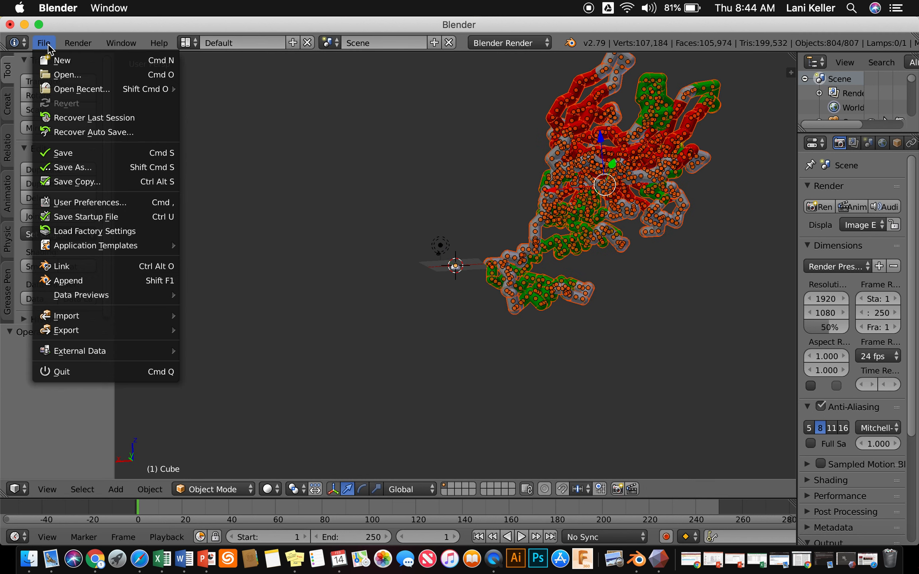
pyautogui.moveTo(71, 333)
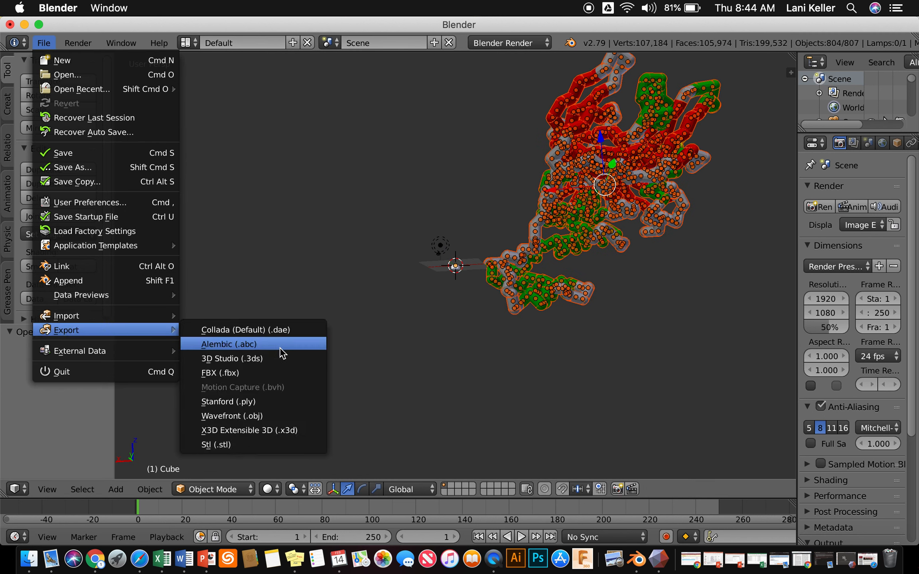
pyautogui.click(258, 444)
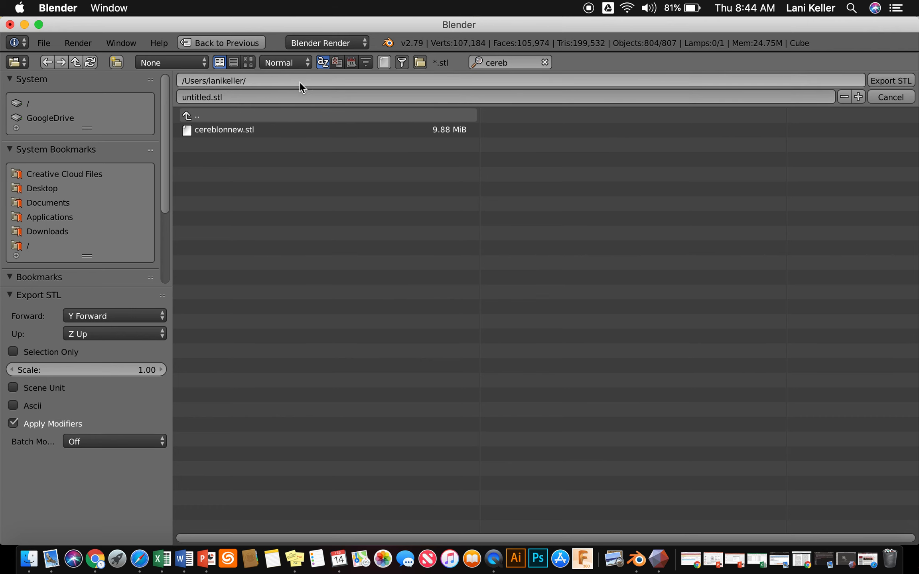
pyautogui.click(48, 232)
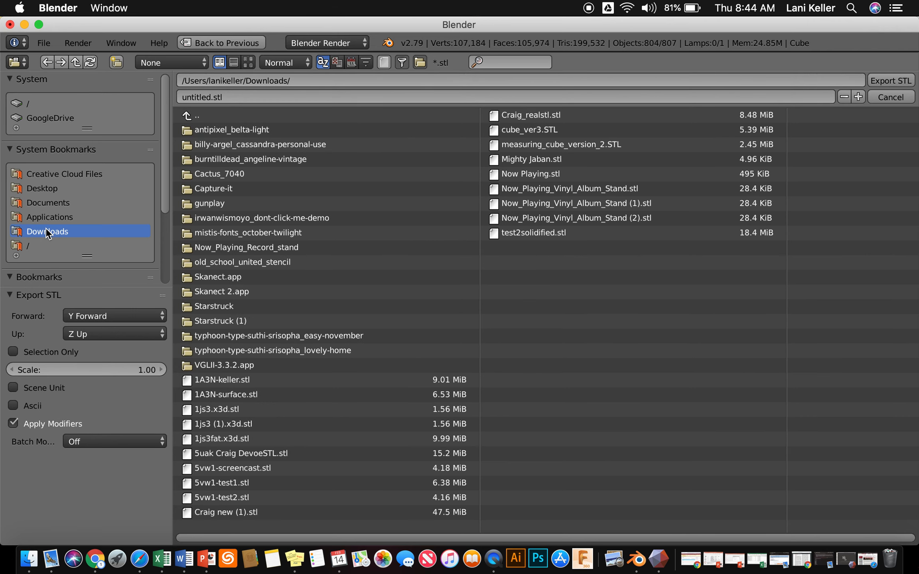
# Name the export file CereblonTEST.stl and export the model as STL
pyautogui.click(209, 98)
pyautogui.click(208, 98)
pyautogui.write('CereblinTEST')
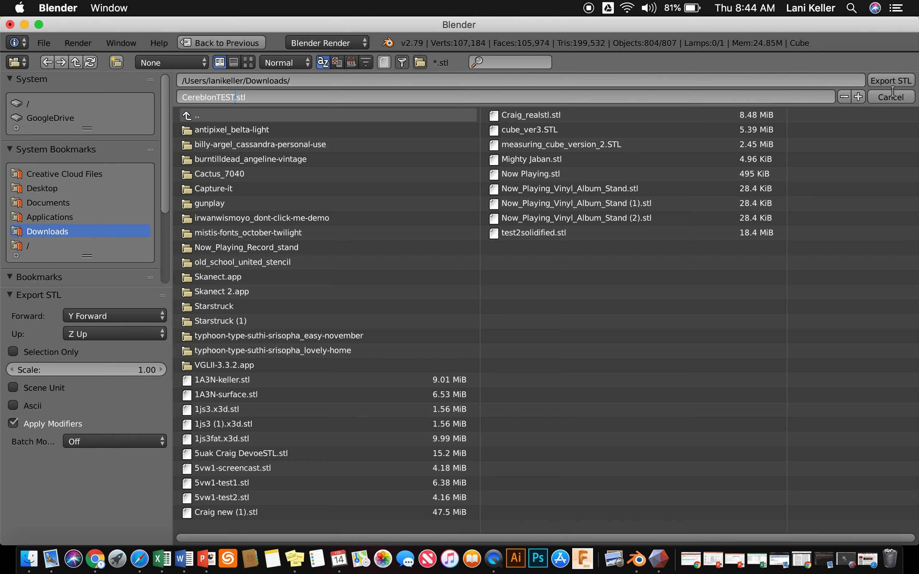
pyautogui.click(890, 79)
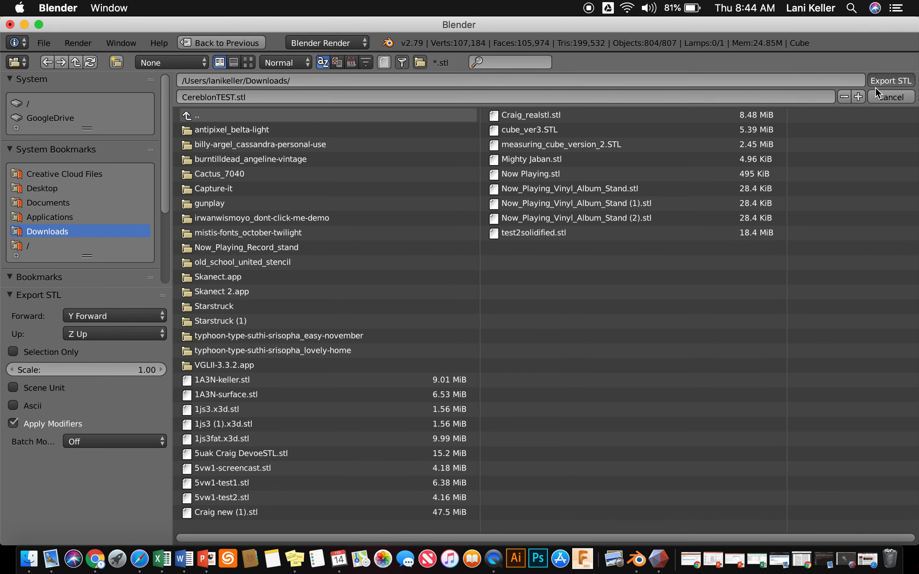
pyautogui.click(877, 84)
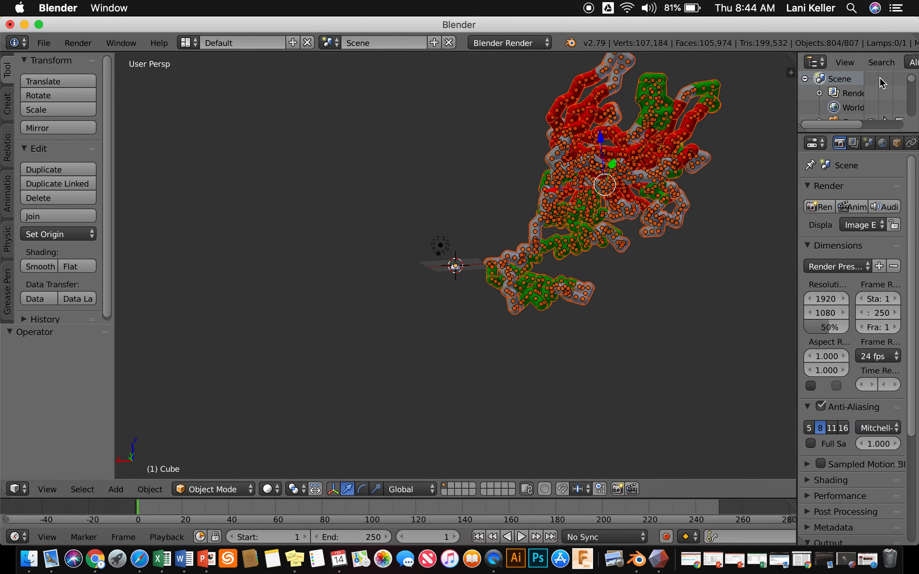
# Minimize the Blender window and show the Downloads folder in Finder
pyautogui.click(24, 25)
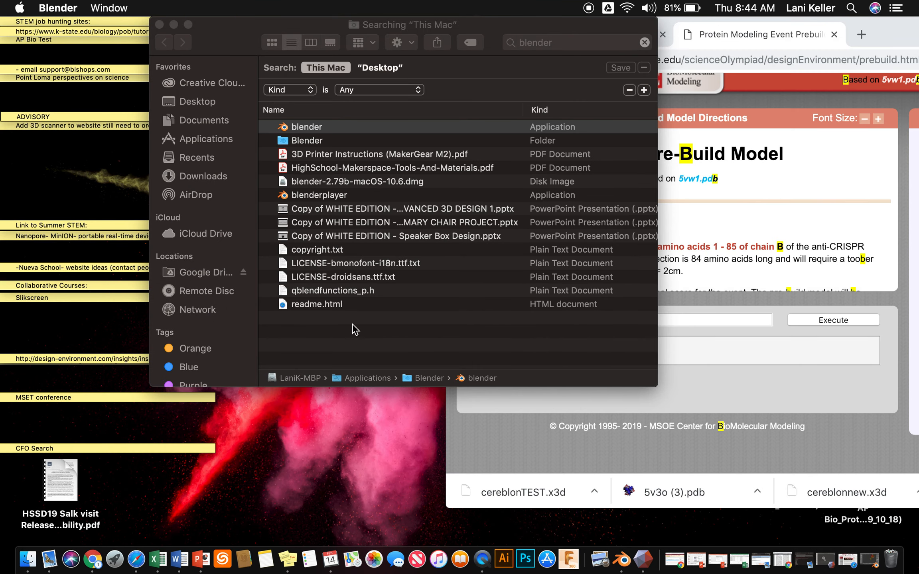
pyautogui.click(191, 184)
pyautogui.click(190, 177)
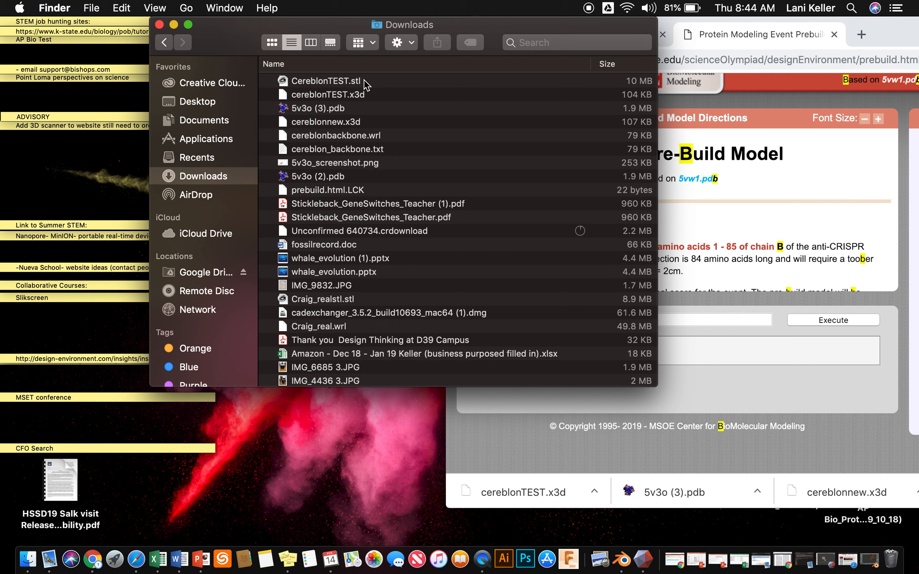
# Move the Downloads window lower on the desktop and minimize the browser window behind it
pyautogui.moveTo(354, 29); pyautogui.dragTo(377, 72)
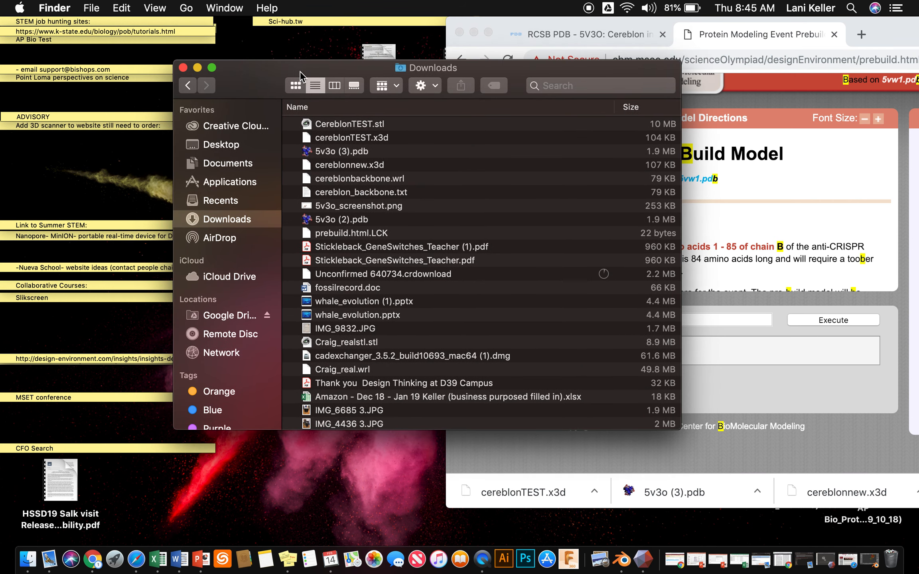
pyautogui.click(602, 23)
pyautogui.click(473, 32)
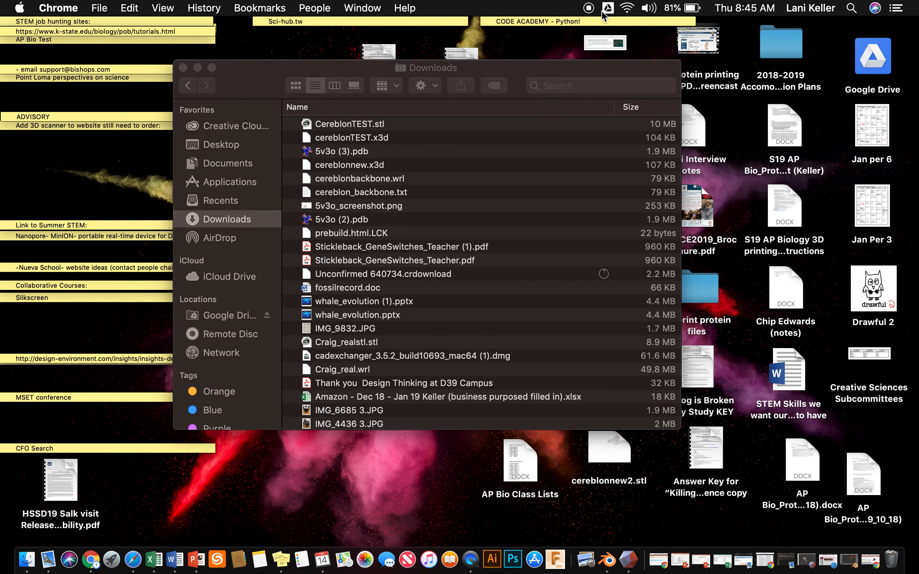